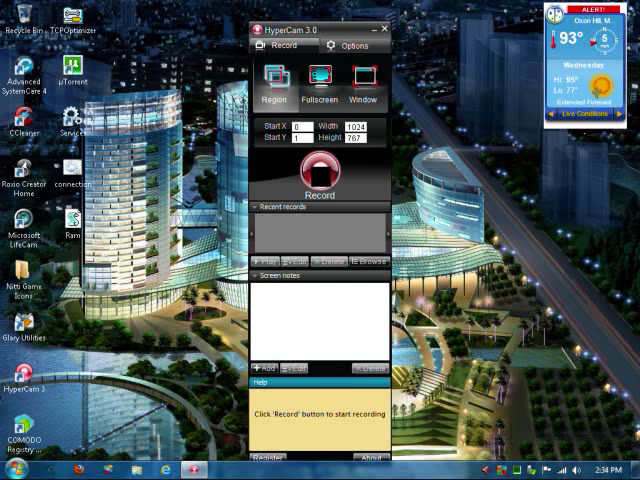
Step: Start the HyperCam 3 recording of the 1024×767 capture area
{"action": "left_click", "coordinate": [320, 172]}
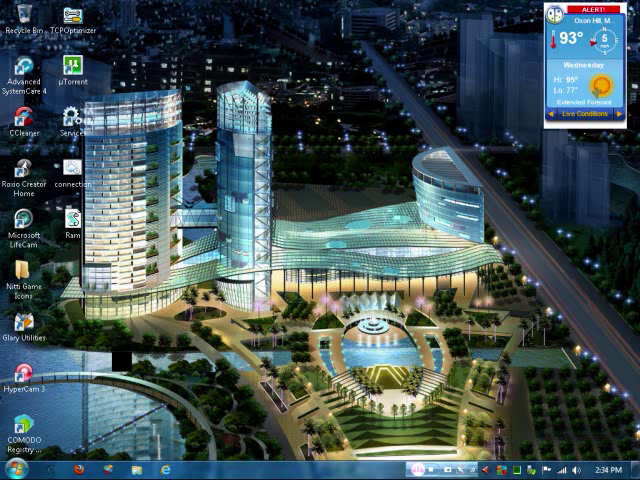
Step: Launch Homefront from its shortcut in the Nitti Game Icons desktop folder
{"action": "double_click", "coordinate": [20, 275]}
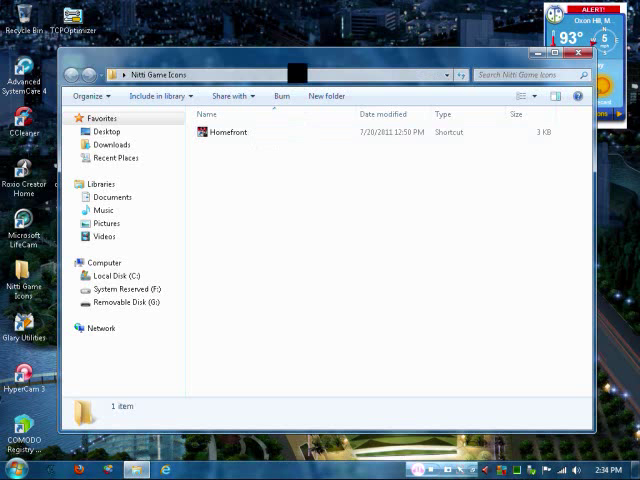
{"action": "double_click", "coordinate": [266, 134]}
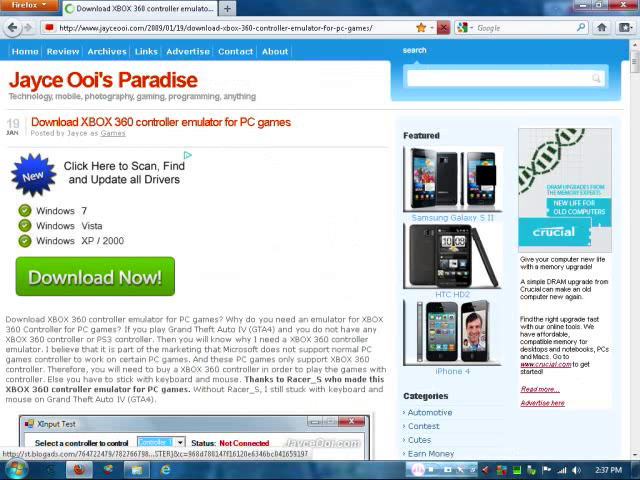
{"action": "scroll", "coordinate": [320, 240], "scroll_direction": "down", "scroll_amount": 3}
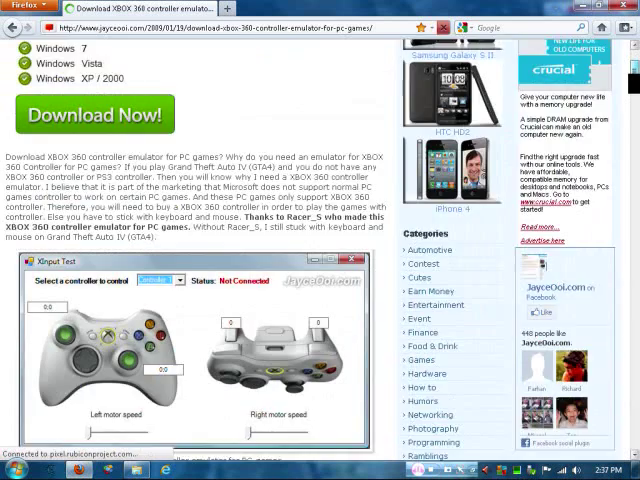
{"action": "scroll", "coordinate": [320, 240], "scroll_direction": "down", "scroll_amount": 4}
{"action": "scroll", "coordinate": [320, 240], "scroll_direction": "down", "scroll_amount": 1}
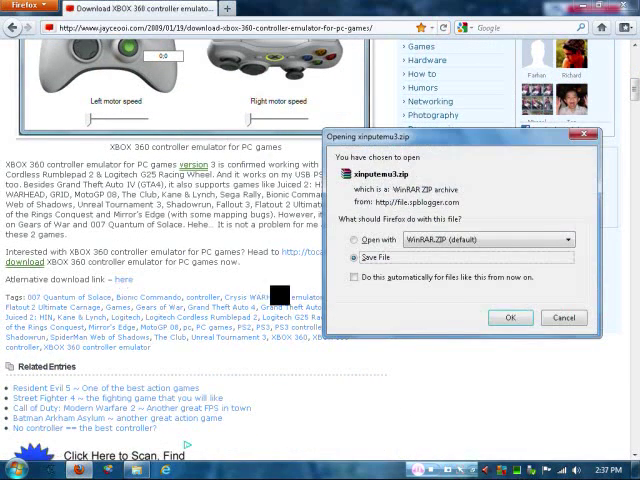
Step: Confirm saving the 156 KB xinputemu3.zip emulator archive to disk
{"action": "left_click", "coordinate": [510, 317]}
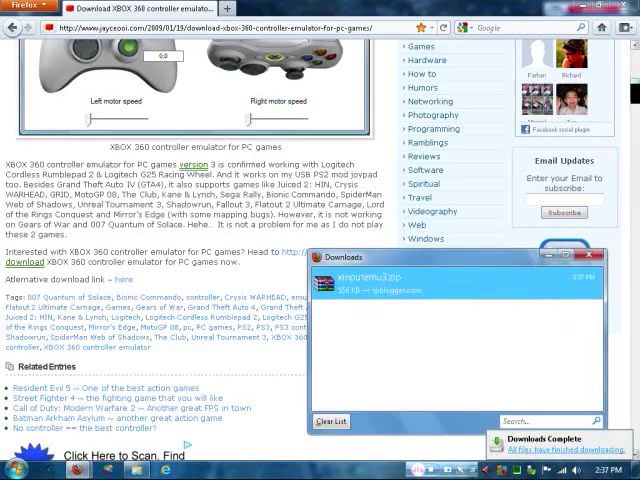
{"action": "scroll", "coordinate": [200, 250], "scroll_direction": "up", "scroll_amount": 4}
{"action": "scroll", "coordinate": [200, 250], "scroll_direction": "up", "scroll_amount": 5}
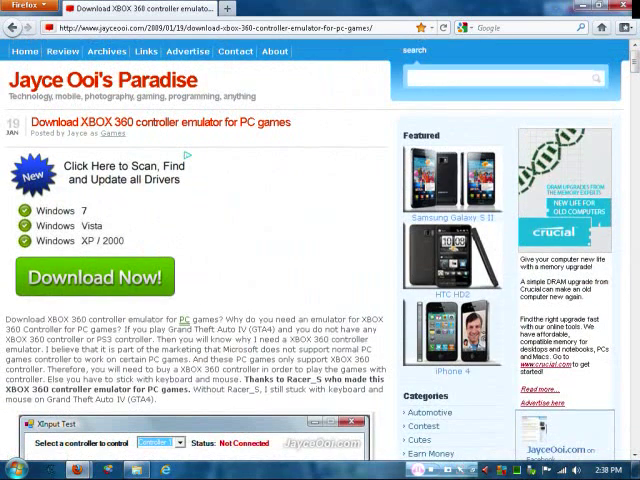
Step: Move xinputemu3.zip from Documents > Downloads onto the desktop and close Explorer
{"action": "left_click", "coordinate": [622, 6]}
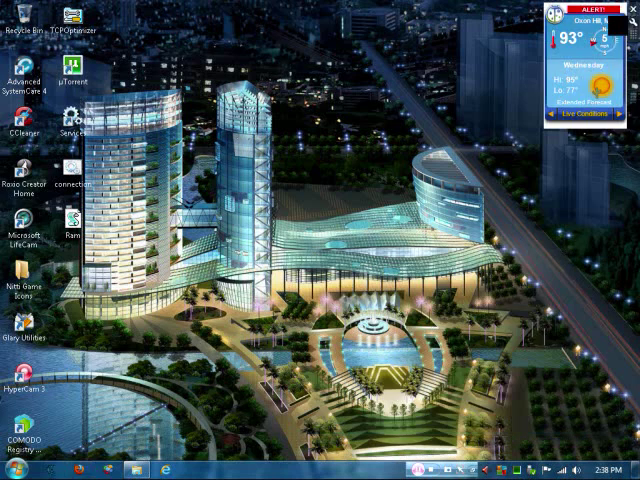
{"action": "key", "text": "super"}
{"action": "left_click", "coordinate": [186, 225]}
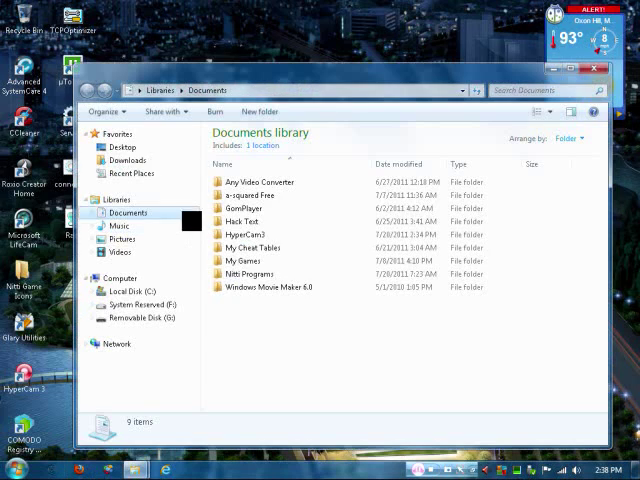
{"action": "left_click", "coordinate": [141, 164]}
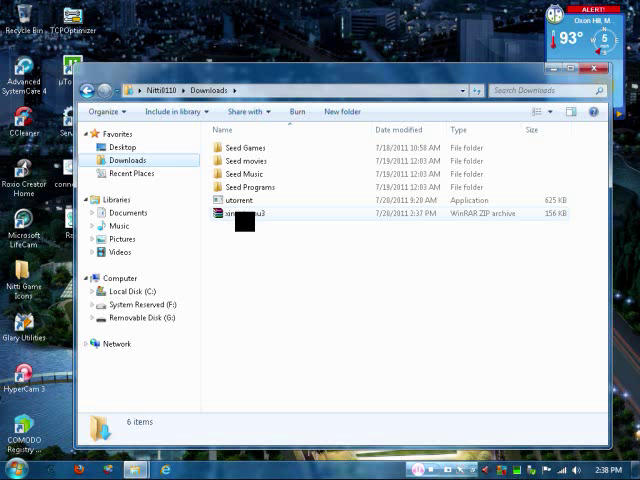
{"action": "left_click", "coordinate": [243, 214]}
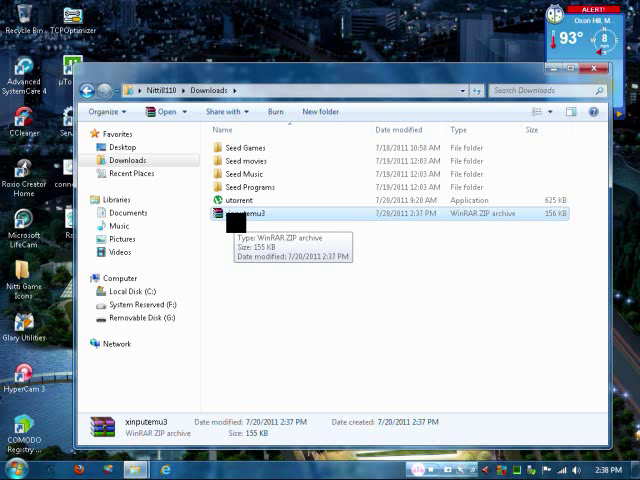
{"action": "left_click_drag", "start_coordinate": [236, 214], "coordinate": [72, 62]}
{"action": "left_click", "coordinate": [597, 68]}
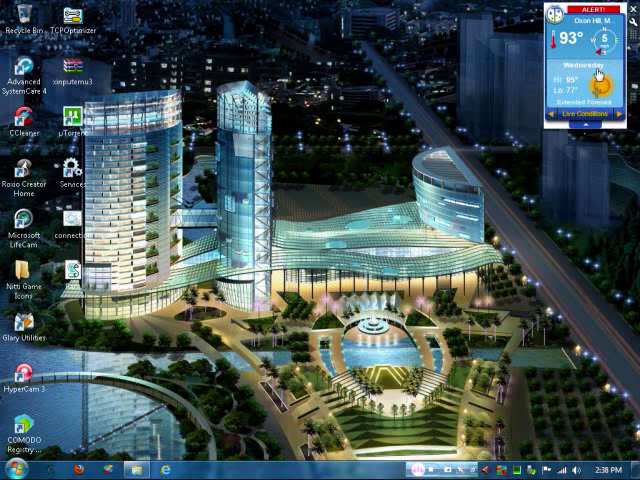
{"action": "left_click", "coordinate": [72, 68]}
{"action": "left_click", "coordinate": [281, 422]}
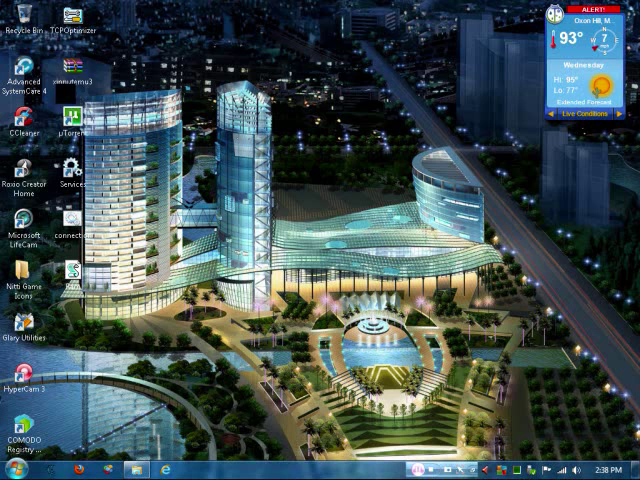
Step: Open Local Disk (C:) from the Computer view
{"action": "key", "text": "super"}
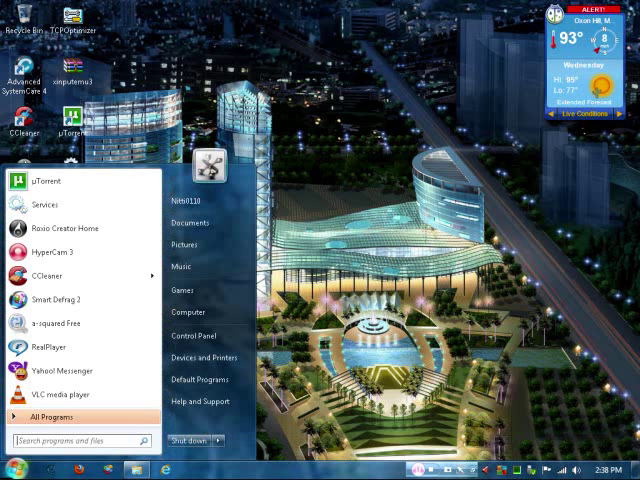
{"action": "key", "text": "Escape"}
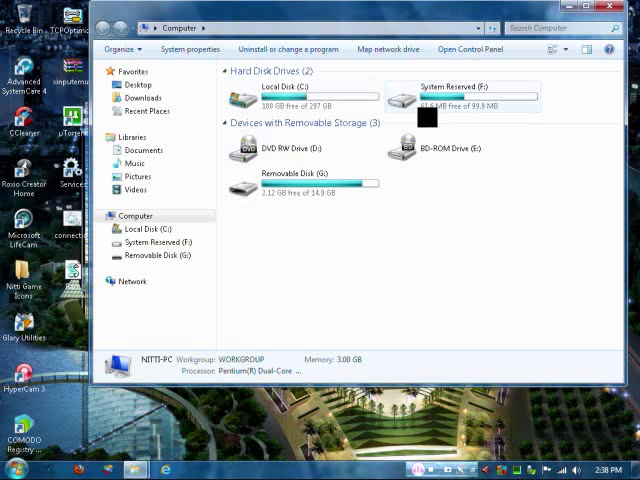
{"action": "double_click", "coordinate": [290, 92]}
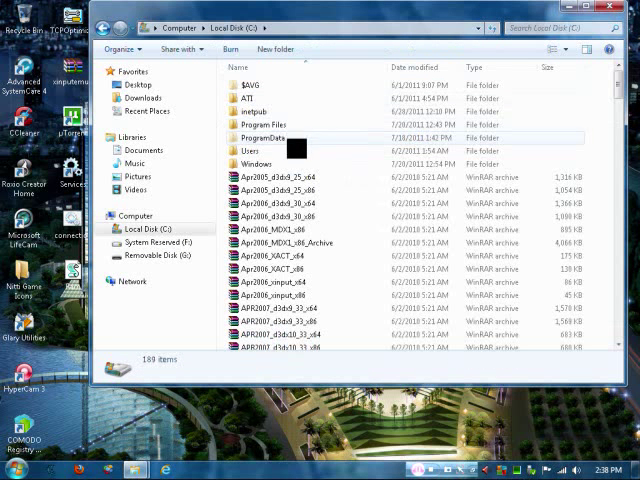
{"action": "key", "text": "super"}
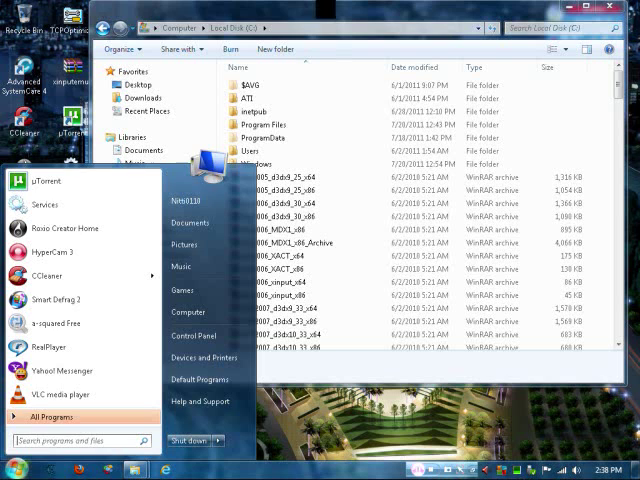
{"action": "key", "text": "super"}
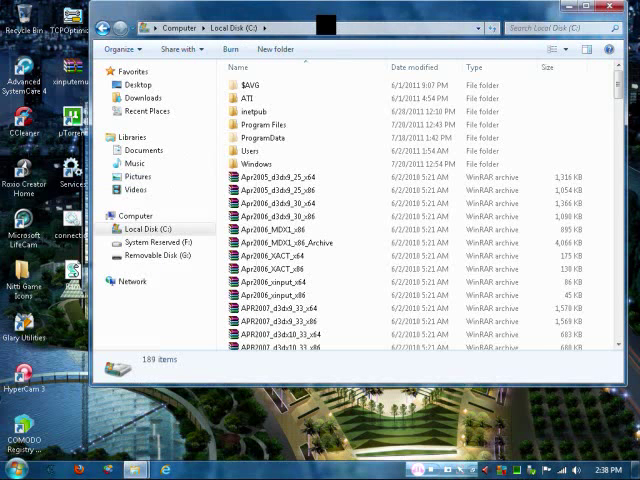
{"action": "left_click_drag", "start_coordinate": [326, 21], "coordinate": [334, 25]}
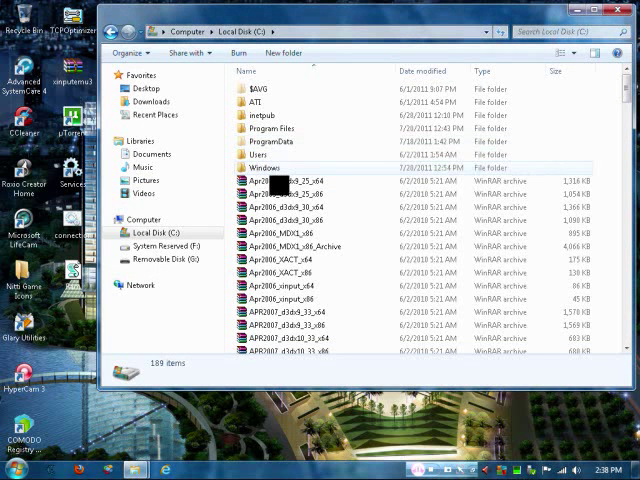
Step: Go to Program Files > THQ > Homefront > Binaries and snap the window right
{"action": "double_click", "coordinate": [298, 131]}
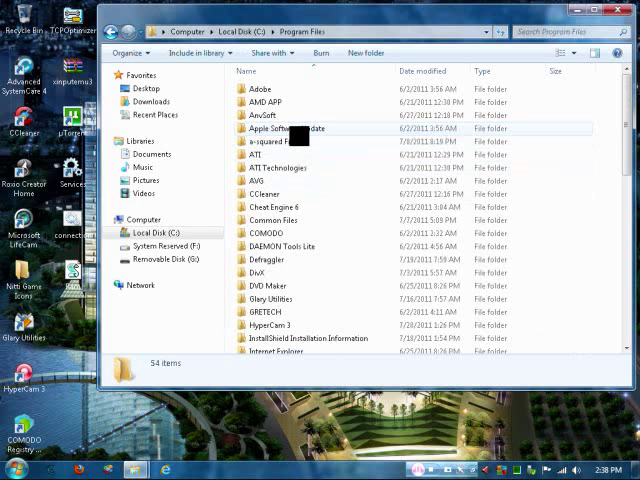
{"action": "left_click", "coordinate": [110, 31]}
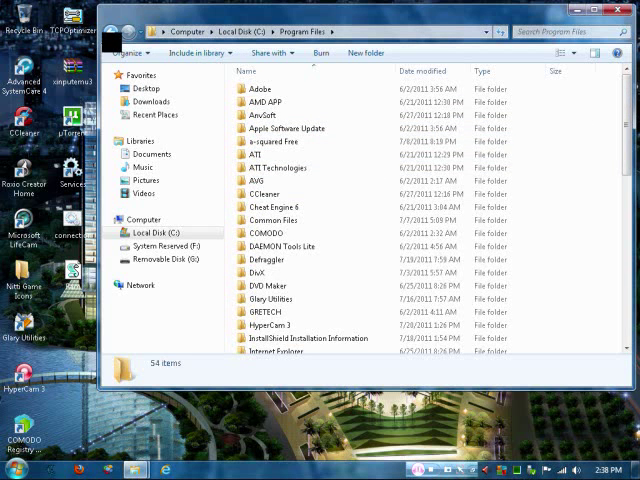
{"action": "double_click", "coordinate": [311, 136]}
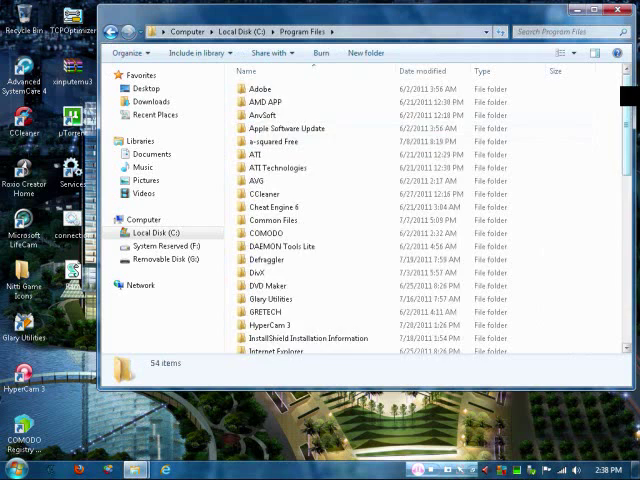
{"action": "left_click_drag", "start_coordinate": [629, 97], "coordinate": [629, 214]}
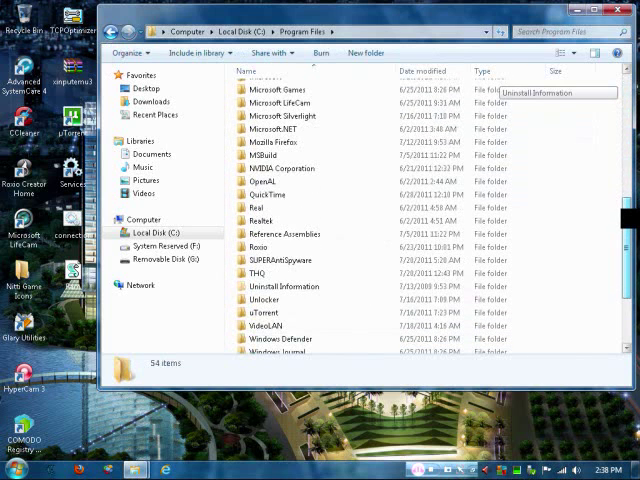
{"action": "left_click", "coordinate": [260, 280]}
{"action": "double_click", "coordinate": [286, 282]}
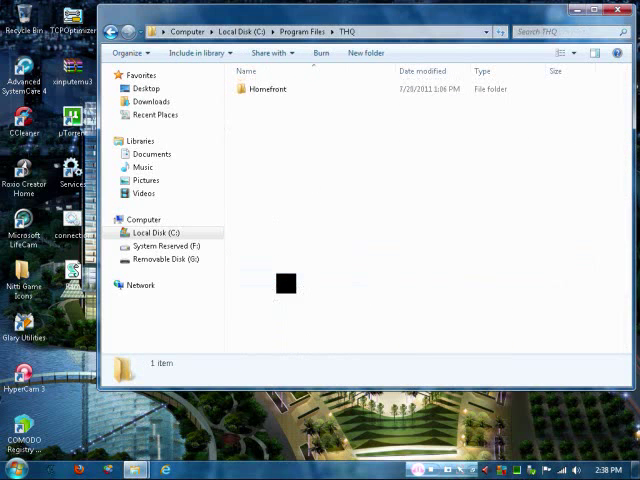
{"action": "double_click", "coordinate": [266, 100]}
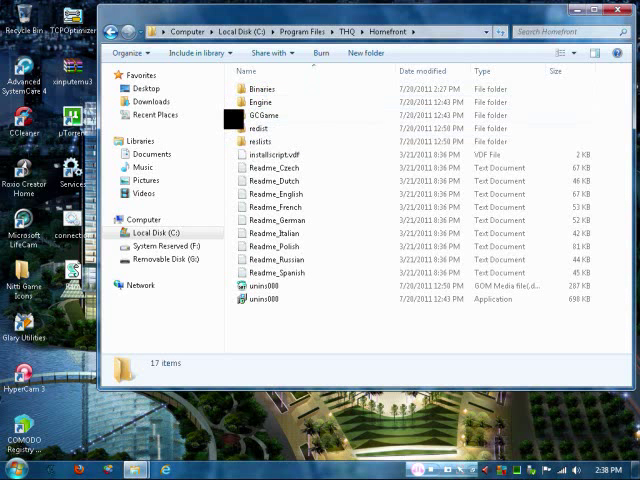
{"action": "double_click", "coordinate": [262, 89]}
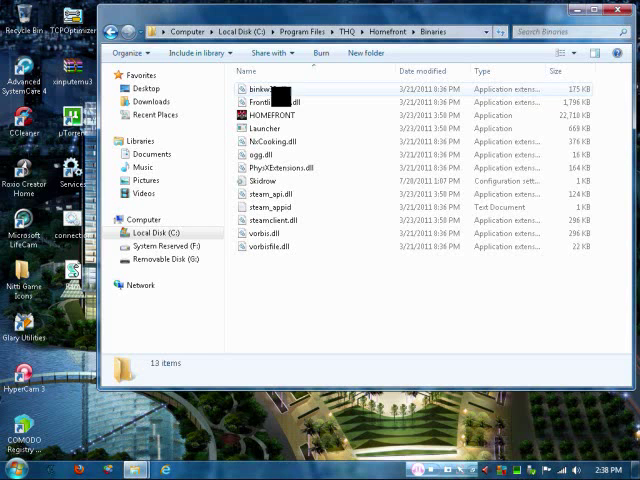
{"action": "key", "text": "super+Right"}
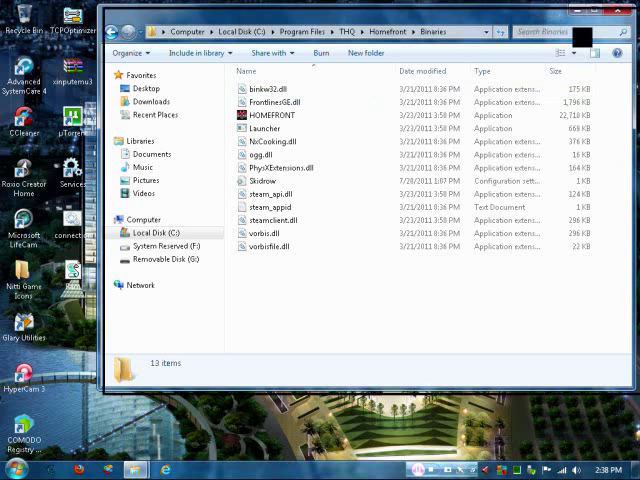
Step: Open xinputemu3.zip in WinRAR, snap it left, and look over its files
{"action": "double_click", "coordinate": [72, 68]}
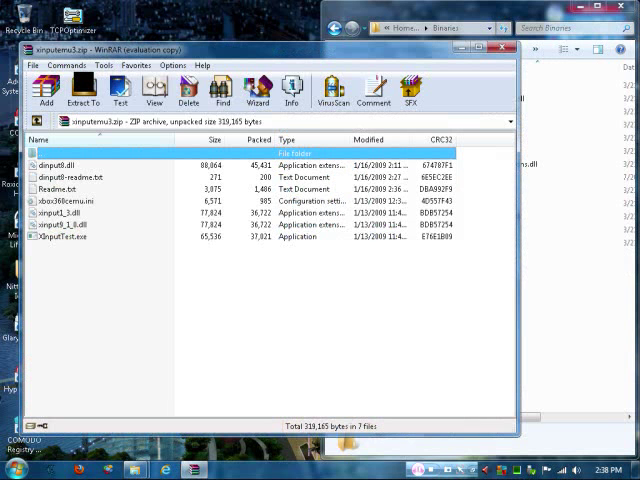
{"action": "key", "text": "super+Left"}
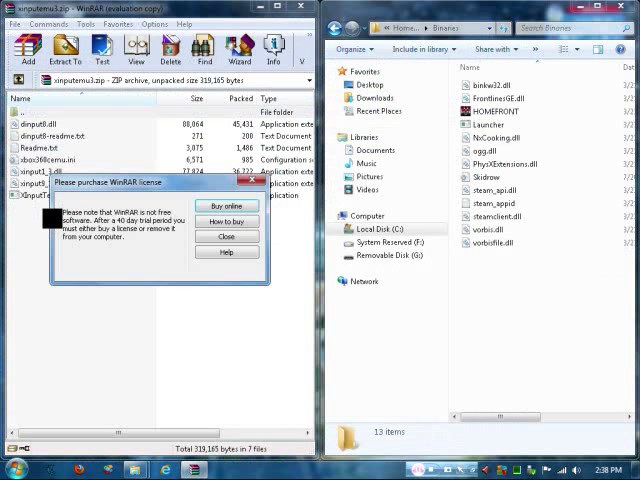
{"action": "key", "text": "Escape"}
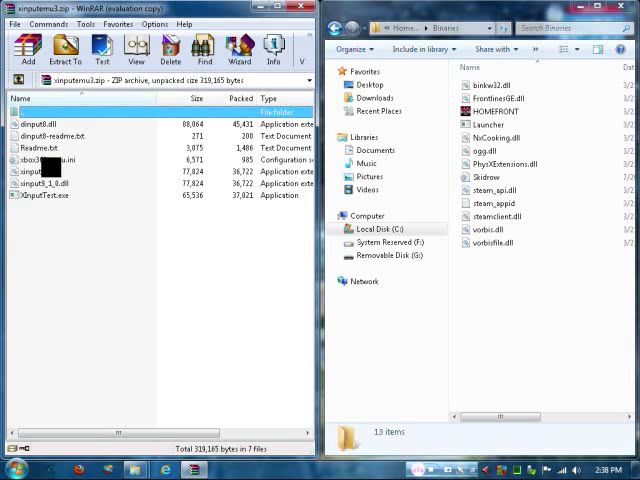
{"action": "left_click", "coordinate": [40, 124]}
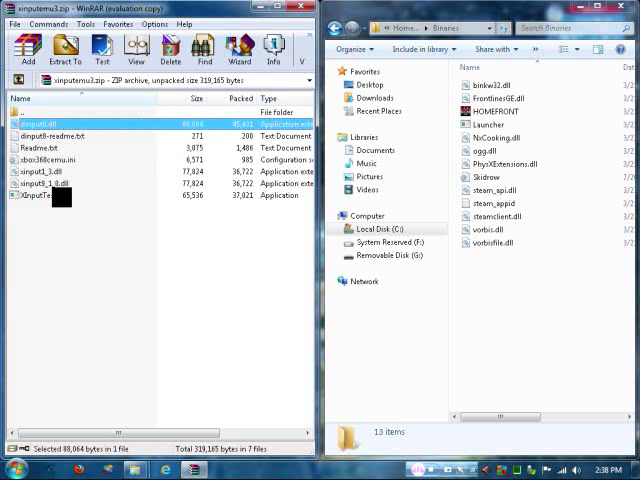
{"action": "mouse_move", "coordinate": [67, 165]}
{"action": "left_mouse_down"}
{"action": "mouse_move", "coordinate": [31, 153]}
{"action": "mouse_move", "coordinate": [38, 132]}
{"action": "left_mouse_up"}
{"action": "left_click", "coordinate": [60, 160]}
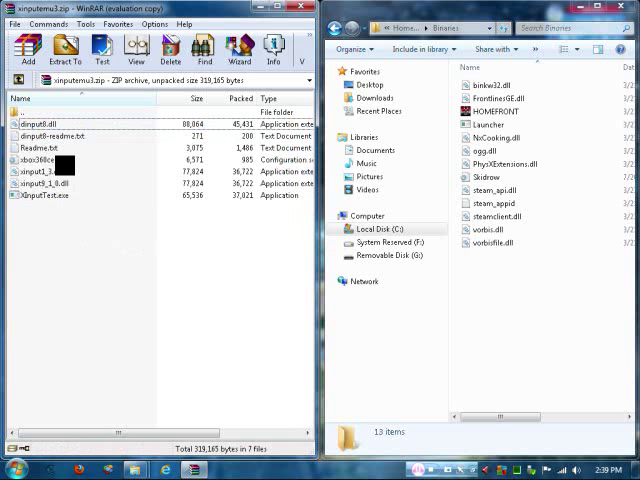
Step: Copy dinput8-readme.txt to the desktop and read its keyboard/mouse note in Notepad
{"action": "left_click_drag", "start_coordinate": [240, 10], "coordinate": [300, 45]}
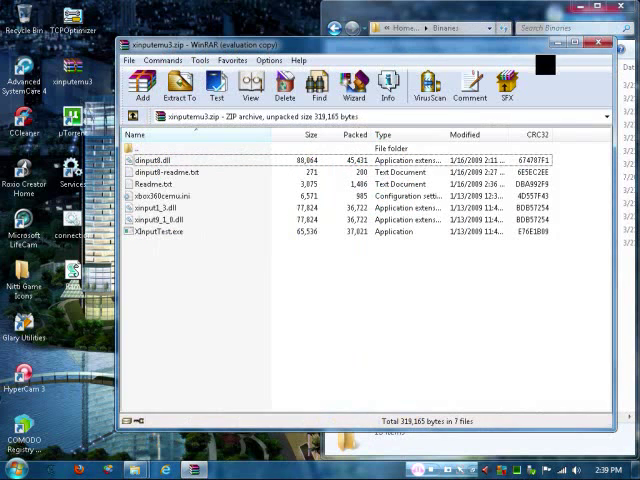
{"action": "left_click", "coordinate": [147, 172]}
{"action": "left_click_drag", "start_coordinate": [135, 212], "coordinate": [70, 335]}
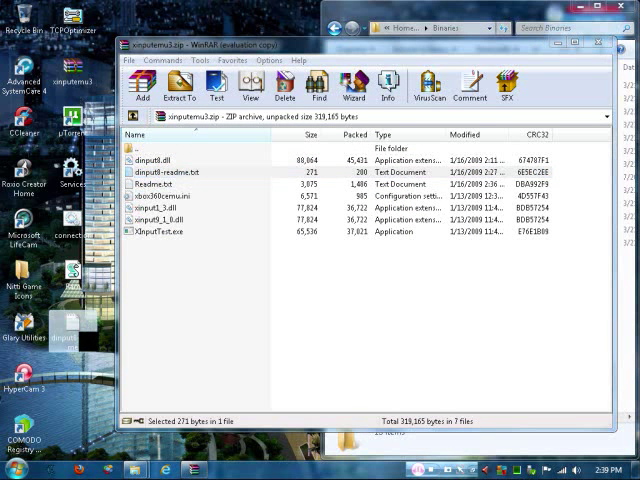
{"action": "double_click", "coordinate": [70, 328]}
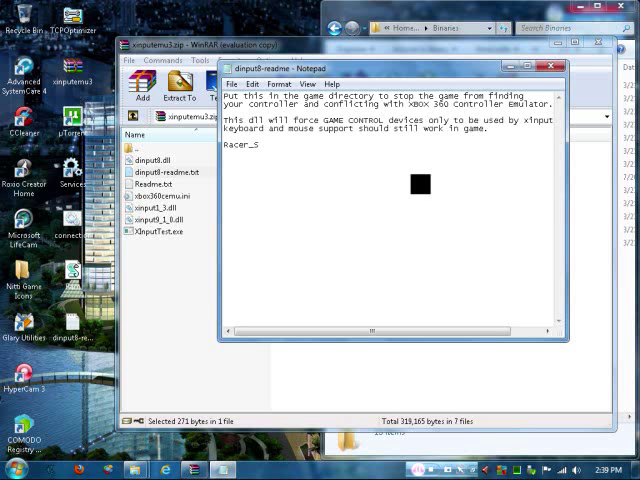
{"action": "left_click_drag", "start_coordinate": [237, 129], "coordinate": [346, 137]}
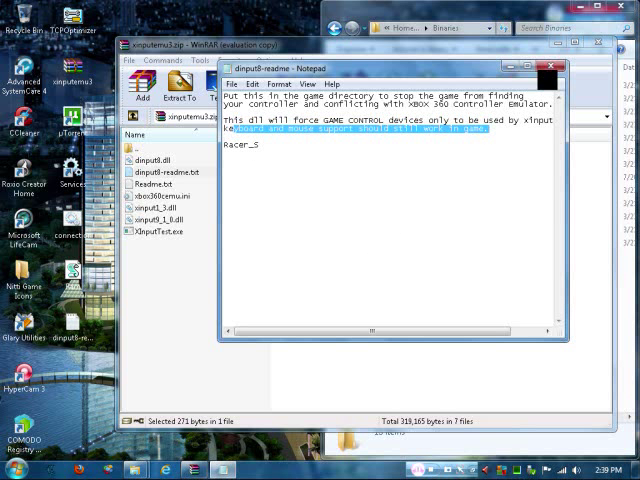
{"action": "left_click", "coordinate": [553, 68]}
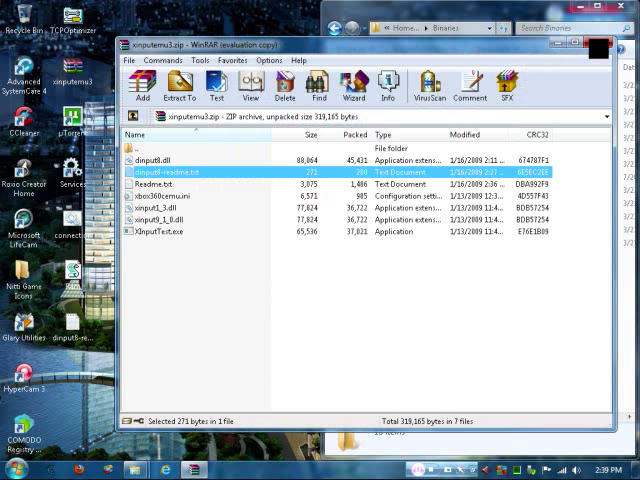
Step: Copy xbox360cemu.ini, both xinput DLLs and XInputTest.exe into Binaries, then run XInputTest
{"action": "left_click_drag", "start_coordinate": [226, 45], "coordinate": [5, 187]}
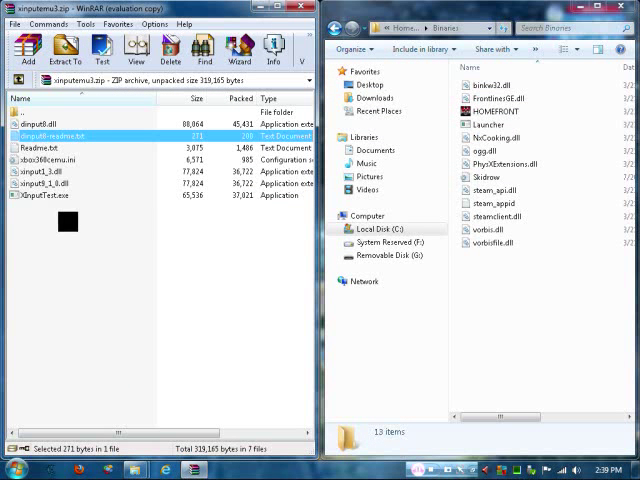
{"action": "key", "text": "Up"}
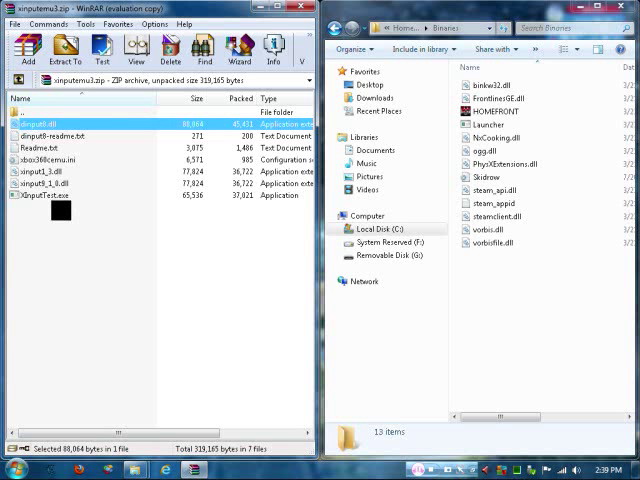
{"action": "left_click_drag", "start_coordinate": [60, 210], "coordinate": [55, 162]}
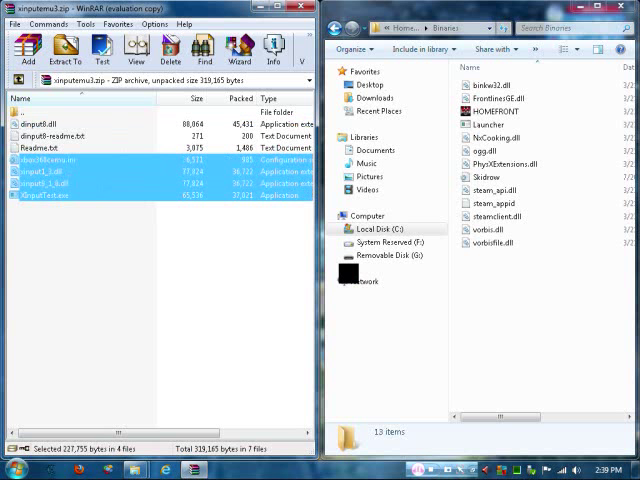
{"action": "left_click_drag", "start_coordinate": [348, 272], "coordinate": [533, 316]}
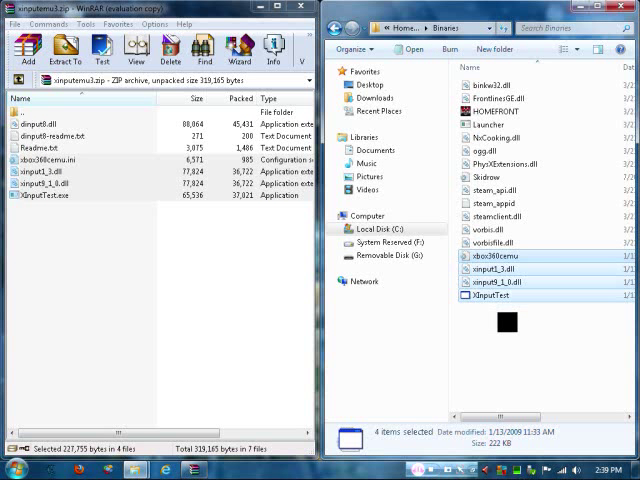
{"action": "left_click", "coordinate": [516, 304]}
{"action": "double_click", "coordinate": [517, 298]}
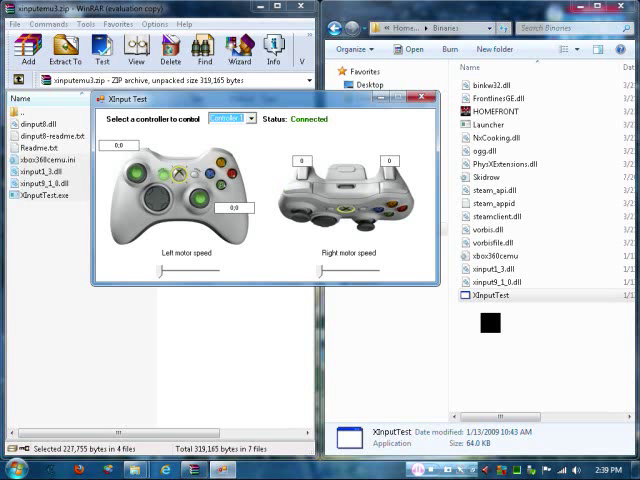
Step: Close XInput Test and step through the xinputemu3 file rows in WinRAR
{"action": "left_click", "coordinate": [427, 99]}
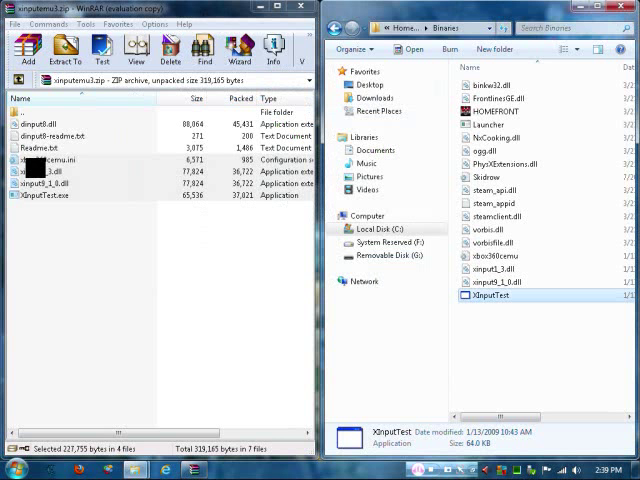
{"action": "left_click", "coordinate": [30, 124]}
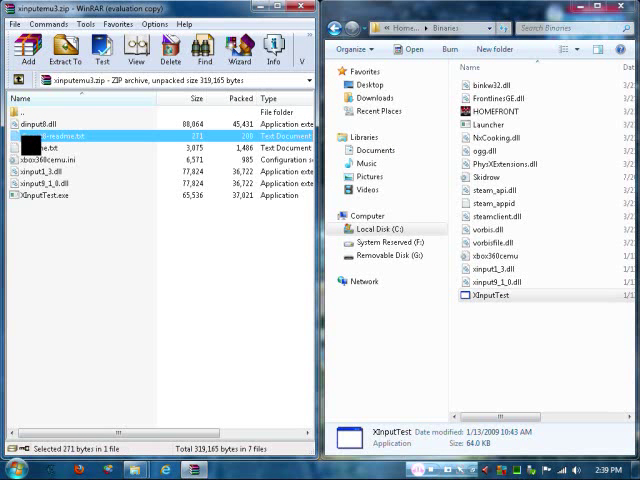
{"action": "left_click", "coordinate": [30, 148]}
{"action": "left_click", "coordinate": [50, 195]}
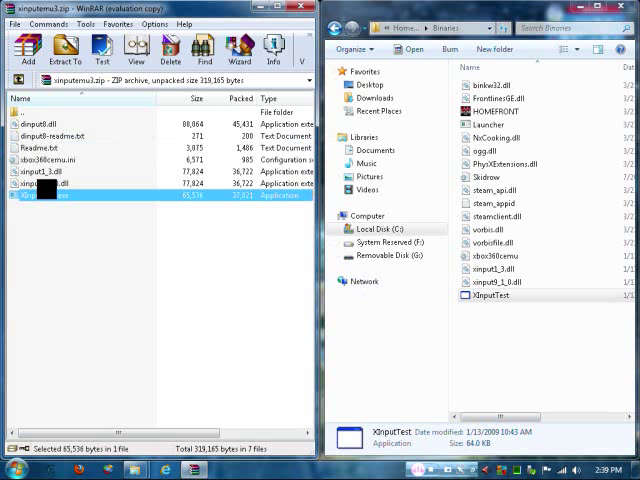
{"action": "left_click", "coordinate": [40, 171]}
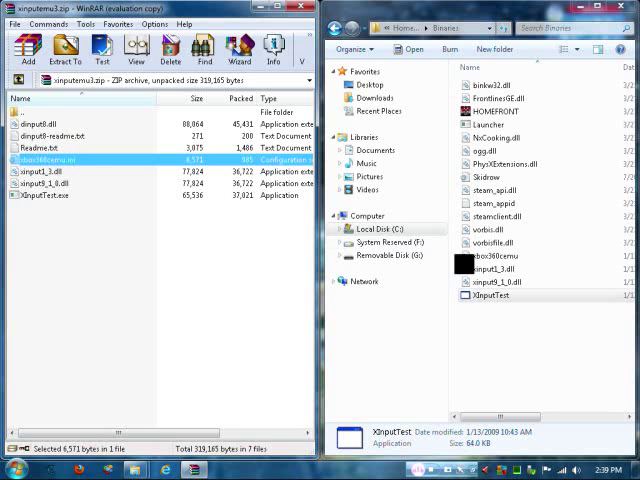
Step: Close WinRAR, return to THQ > Homefront > Binaries, then restore and minimize Explorer
{"action": "left_click", "coordinate": [305, 8]}
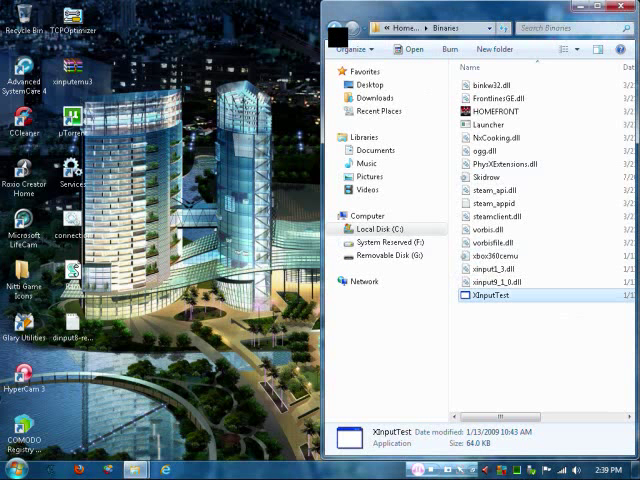
{"action": "left_click", "coordinate": [335, 28]}
{"action": "left_click", "coordinate": [336, 30]}
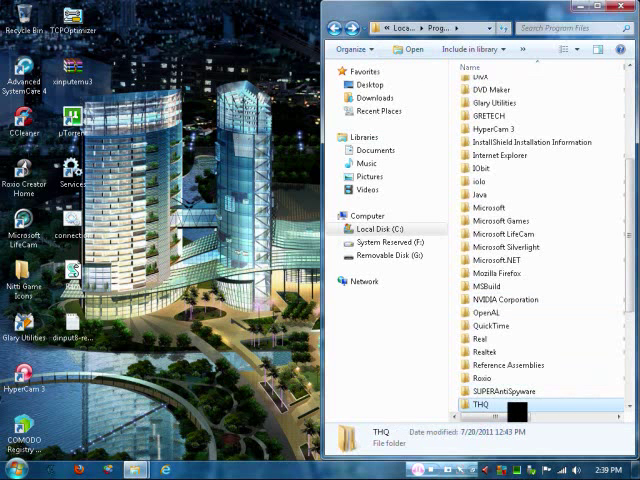
{"action": "double_click", "coordinate": [516, 408]}
{"action": "double_click", "coordinate": [505, 88]}
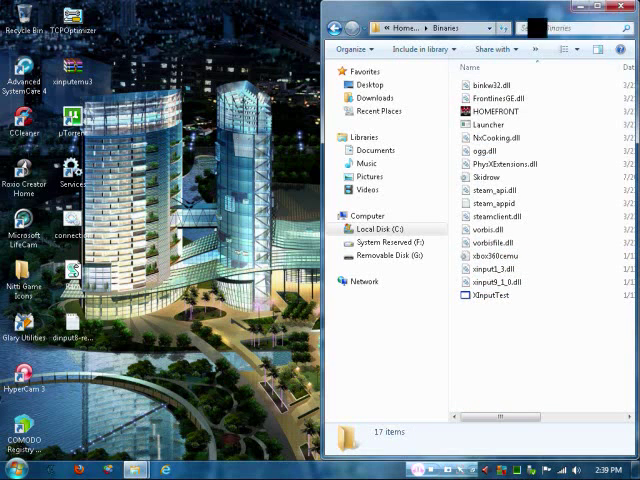
{"action": "left_click_drag", "start_coordinate": [480, 12], "coordinate": [497, 80]}
{"action": "left_click", "coordinate": [476, 67]}
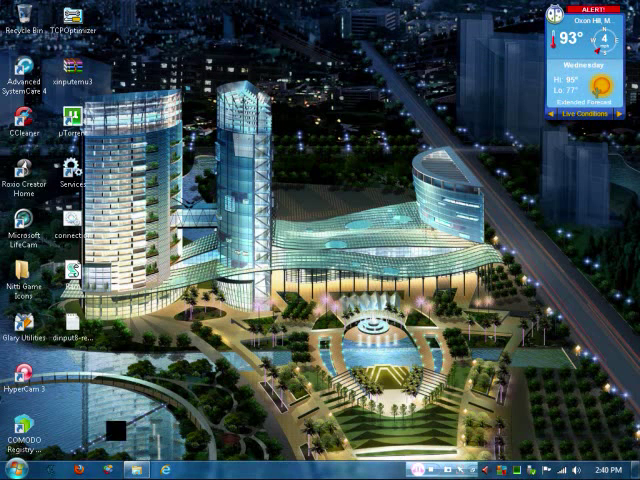
Step: Start Homefront from the Homefront shortcut in the desktop Nitti Game Icons folder
{"action": "left_click", "coordinate": [136, 468]}
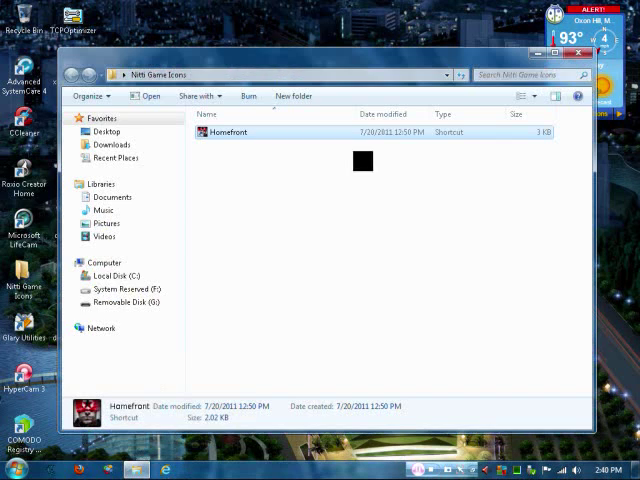
{"action": "left_click", "coordinate": [580, 54]}
{"action": "double_click", "coordinate": [22, 278]}
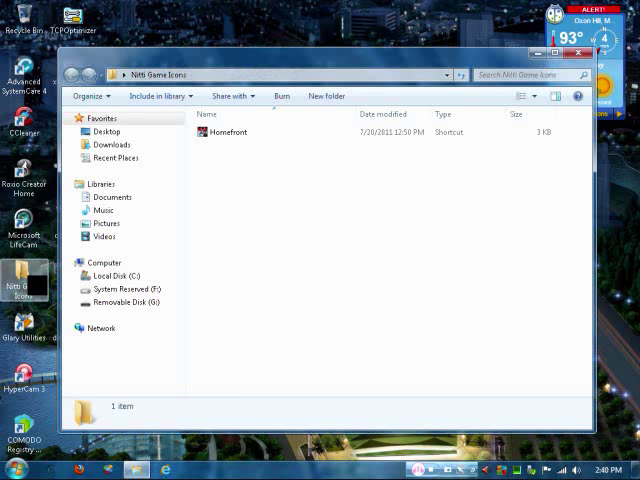
{"action": "left_click", "coordinate": [226, 132]}
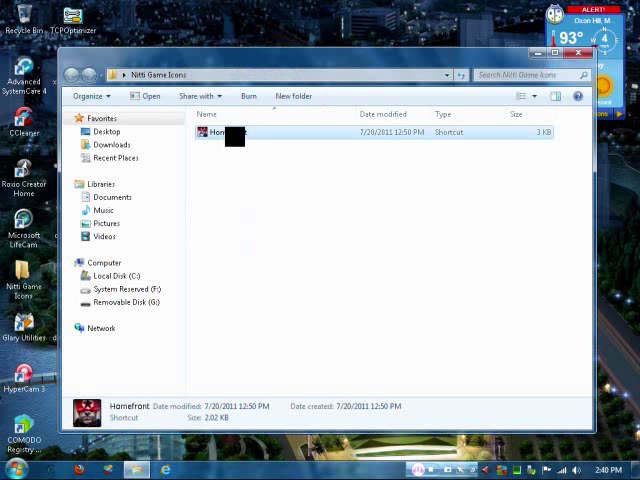
{"action": "double_click", "coordinate": [234, 136]}
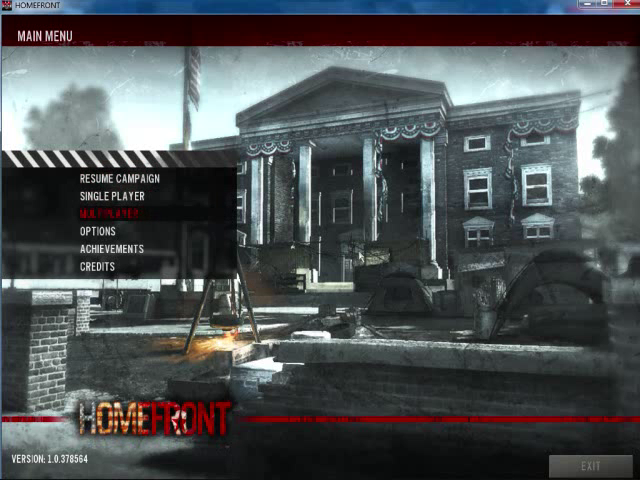
{"action": "key", "text": "Return"}
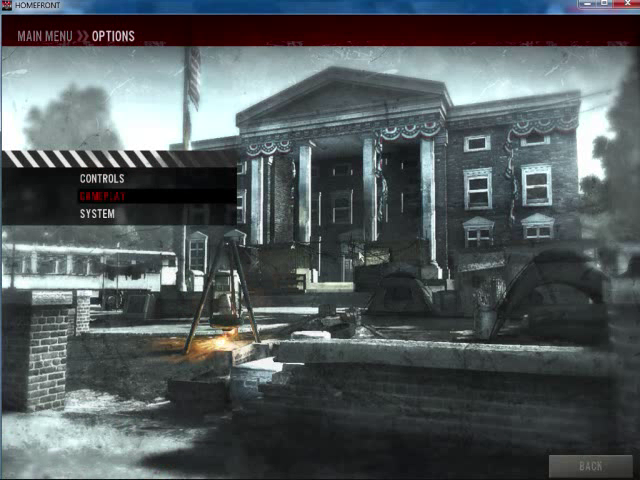
{"action": "key", "text": "Return"}
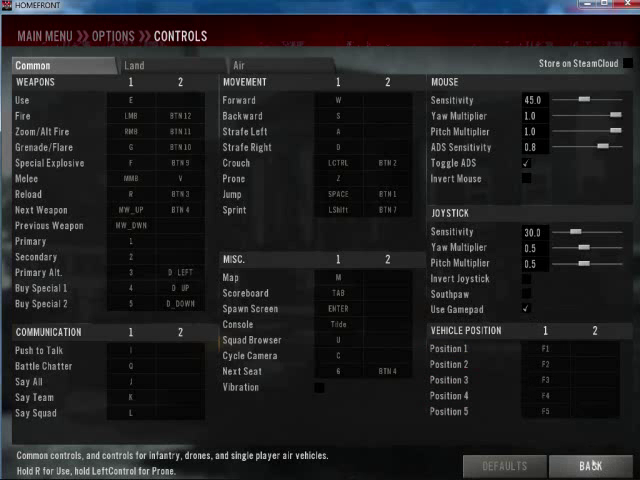
{"action": "left_click", "coordinate": [595, 472]}
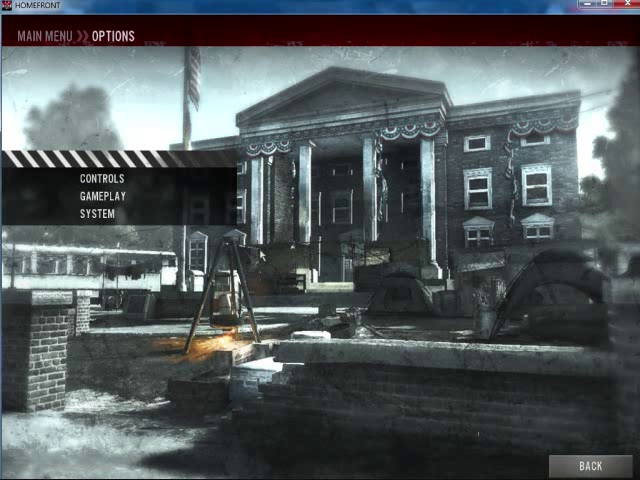
{"action": "left_click", "coordinate": [587, 468]}
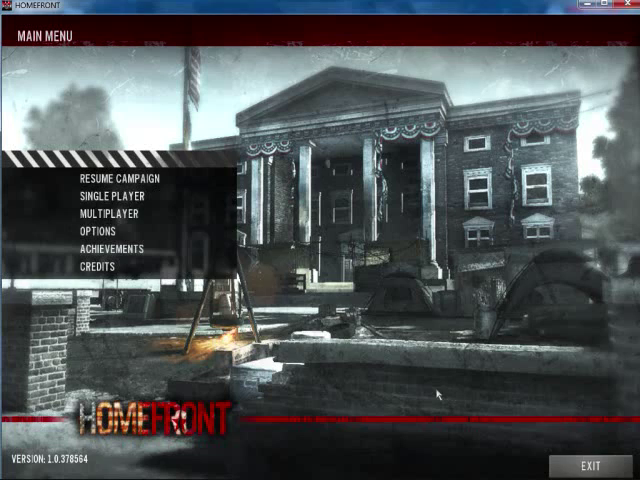